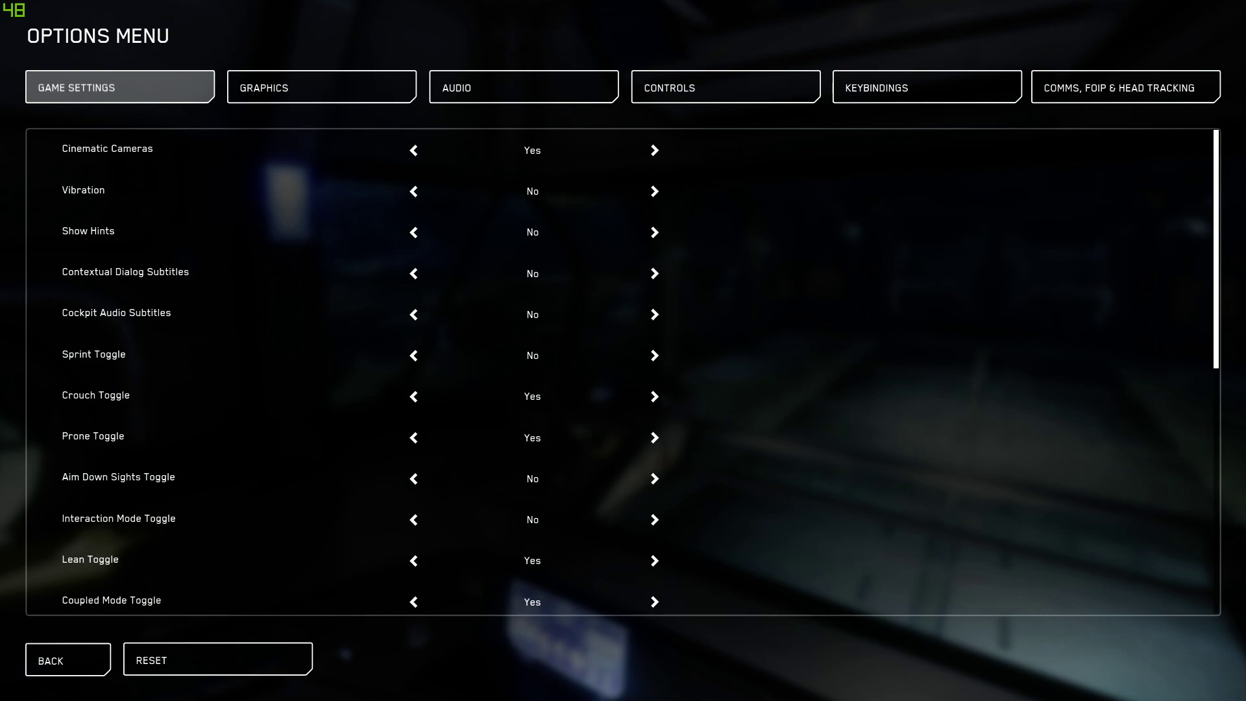
# In the Audio settings, browse the Dynamic Range options and leave it at Minimum Range.
pyautogui.click(523, 87)
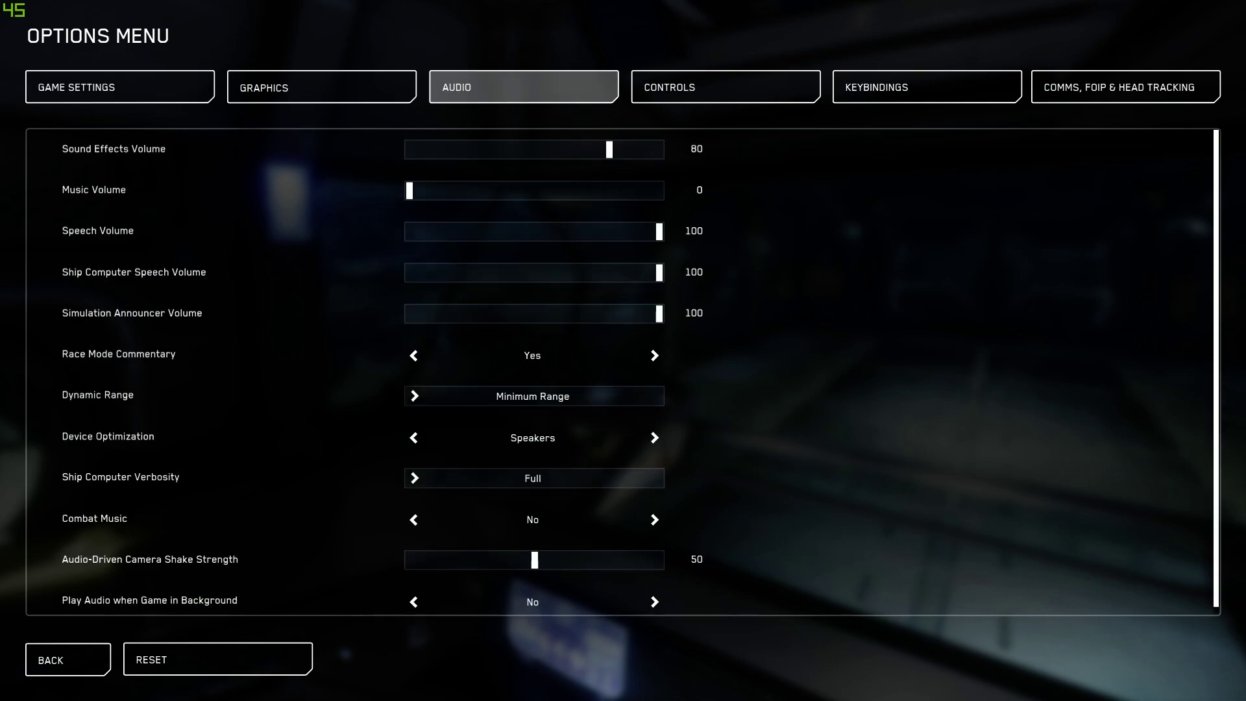
pyautogui.scroll(-1, 413, 355)
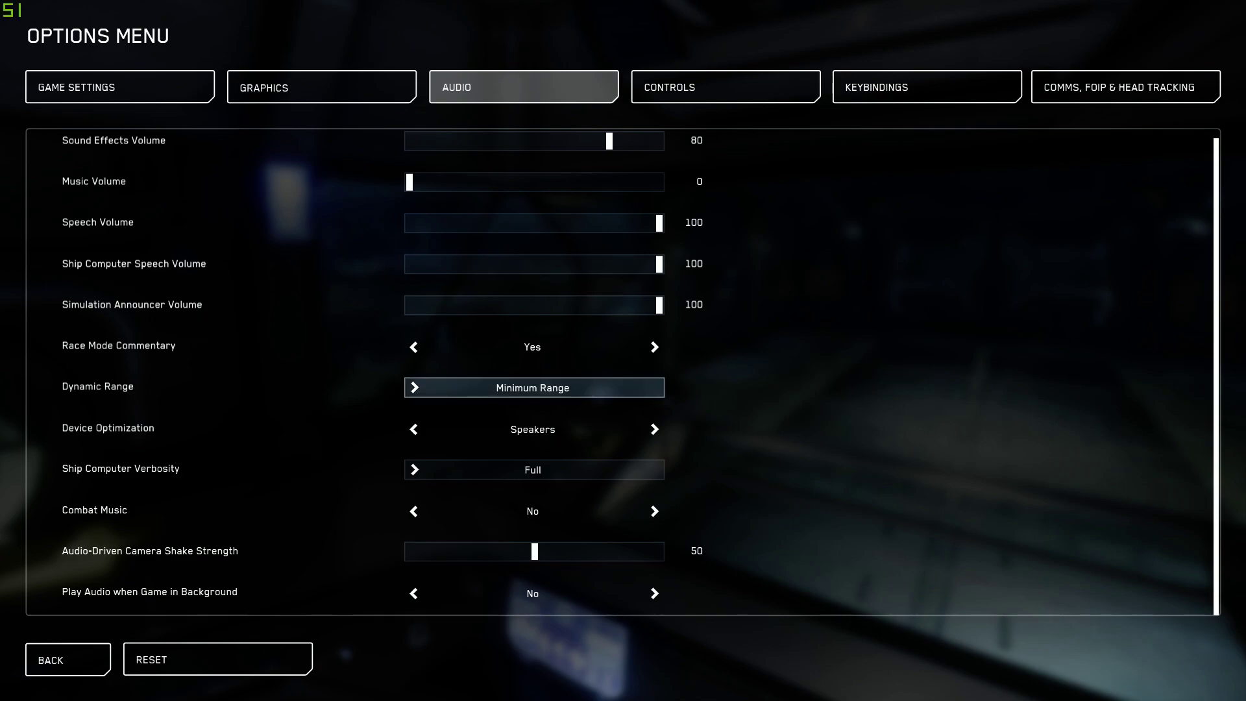
pyautogui.click(532, 387)
pyautogui.press('Down')
pyautogui.press('Down')
pyautogui.press('Down')
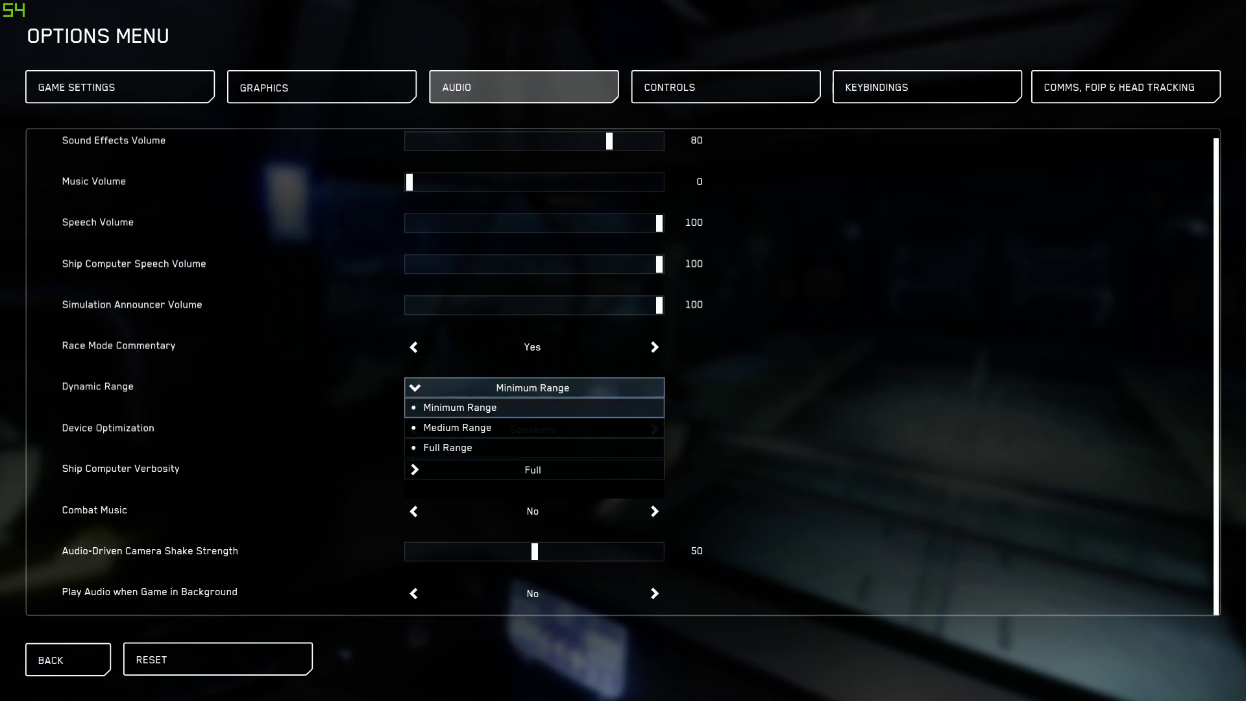
pyautogui.press('Return')
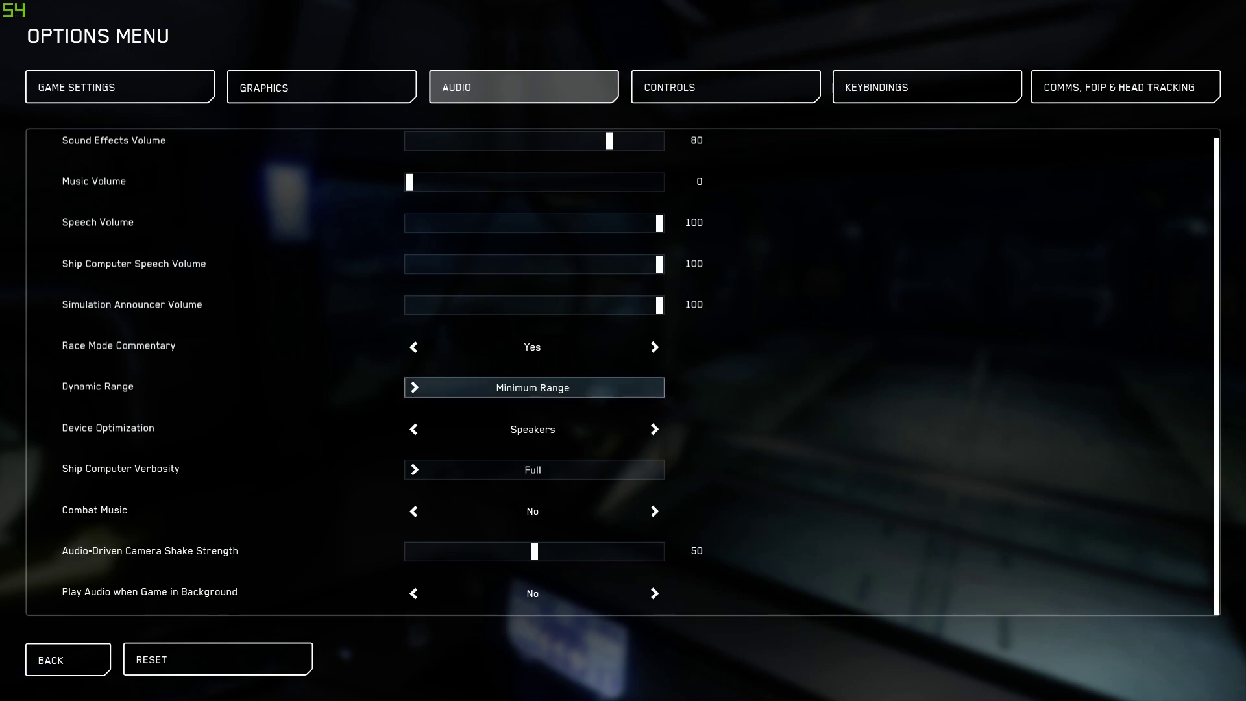
pyautogui.press('Return')
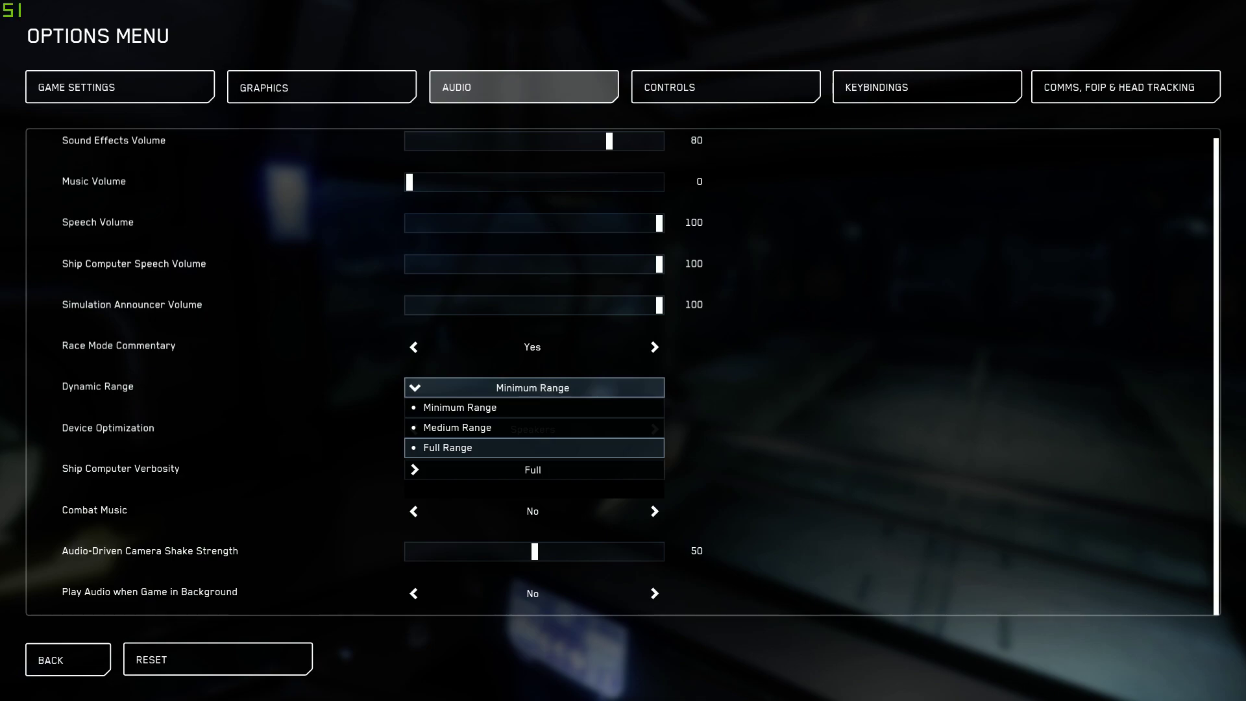
pyautogui.press('Up')
pyautogui.press('Up')
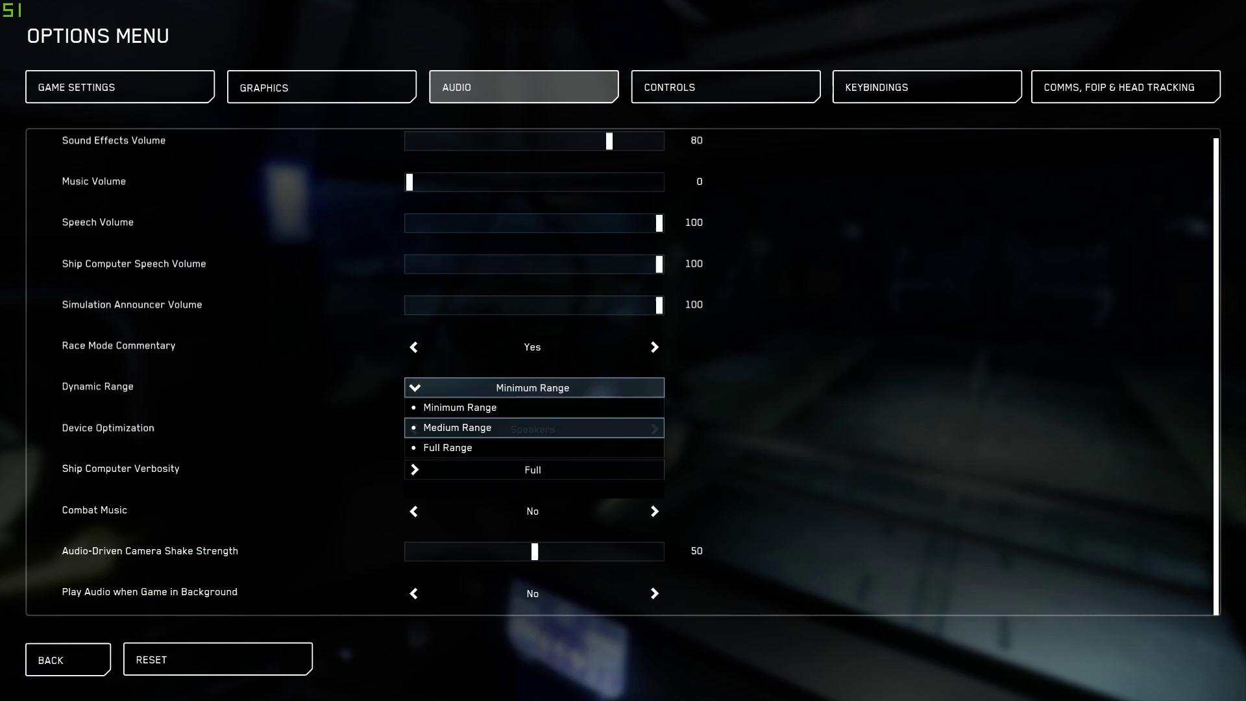
pyautogui.press('Return')
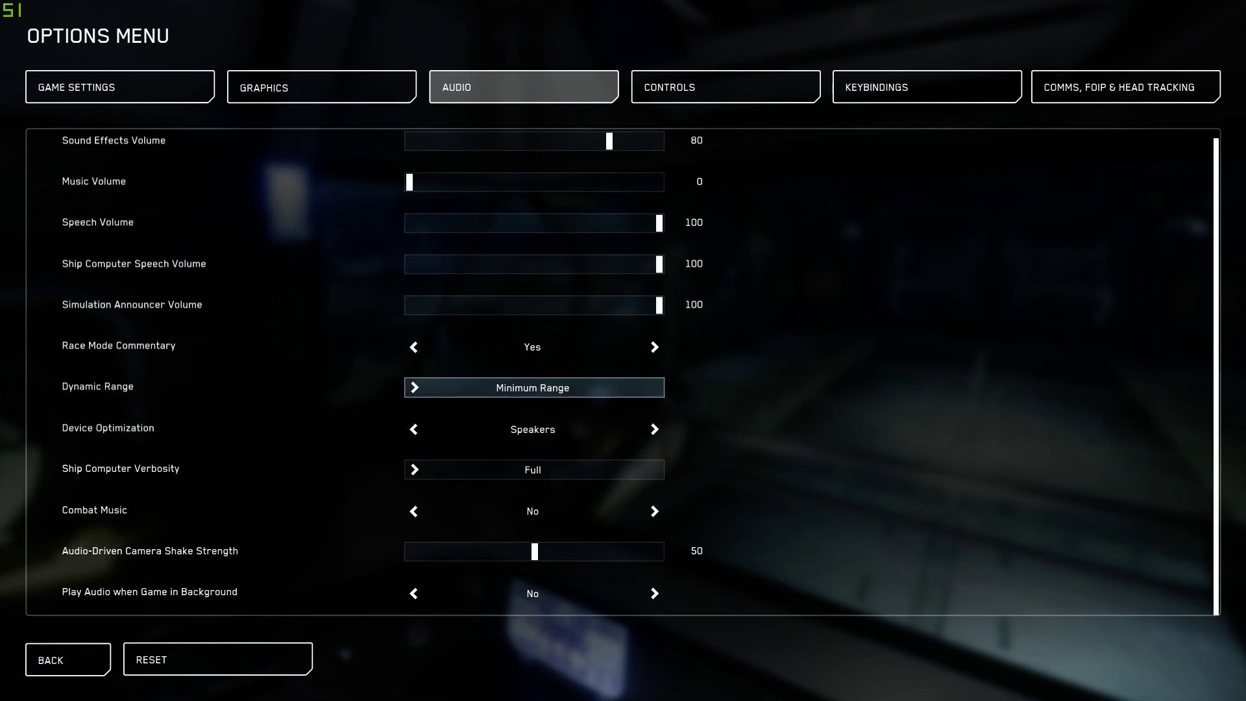
pyautogui.press('Return')
pyautogui.press('Down')
pyautogui.press('Escape')
pyautogui.scroll(1, 623, 371)
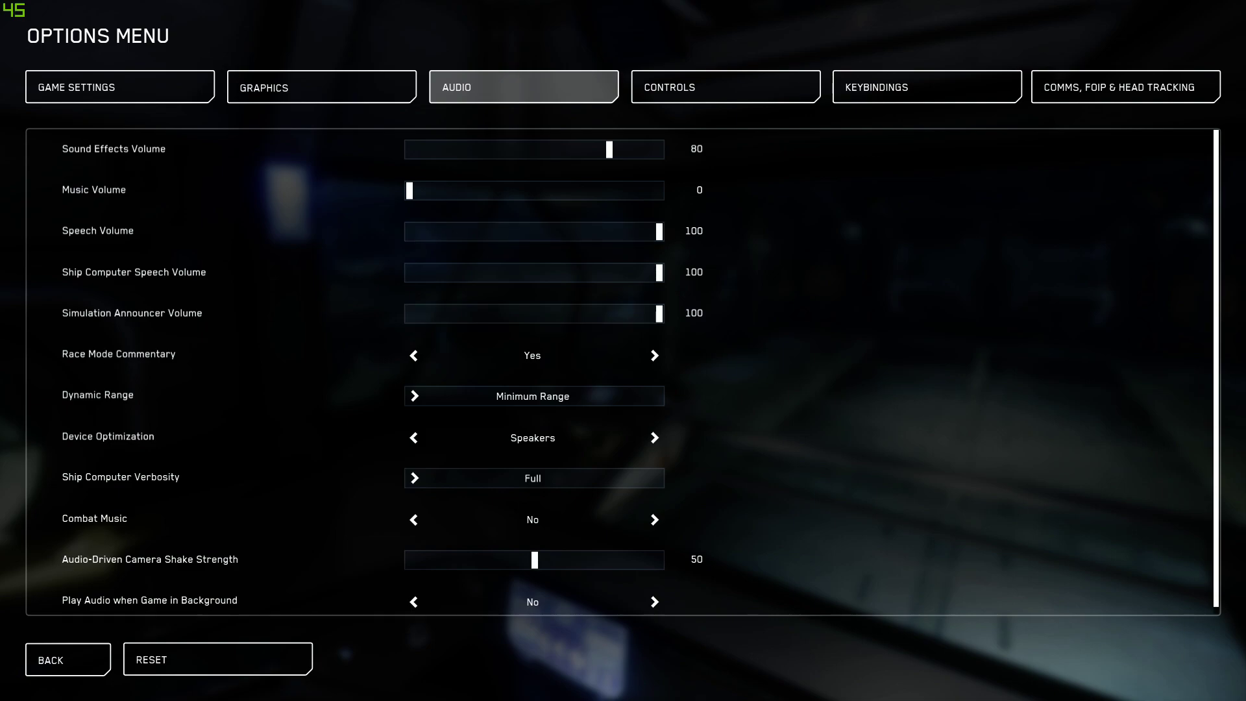
pyautogui.scroll(-1, 623, 372)
# Switch to the Graphics settings and expand the Motion Blur dropdown, currently Off.
pyautogui.press('q')
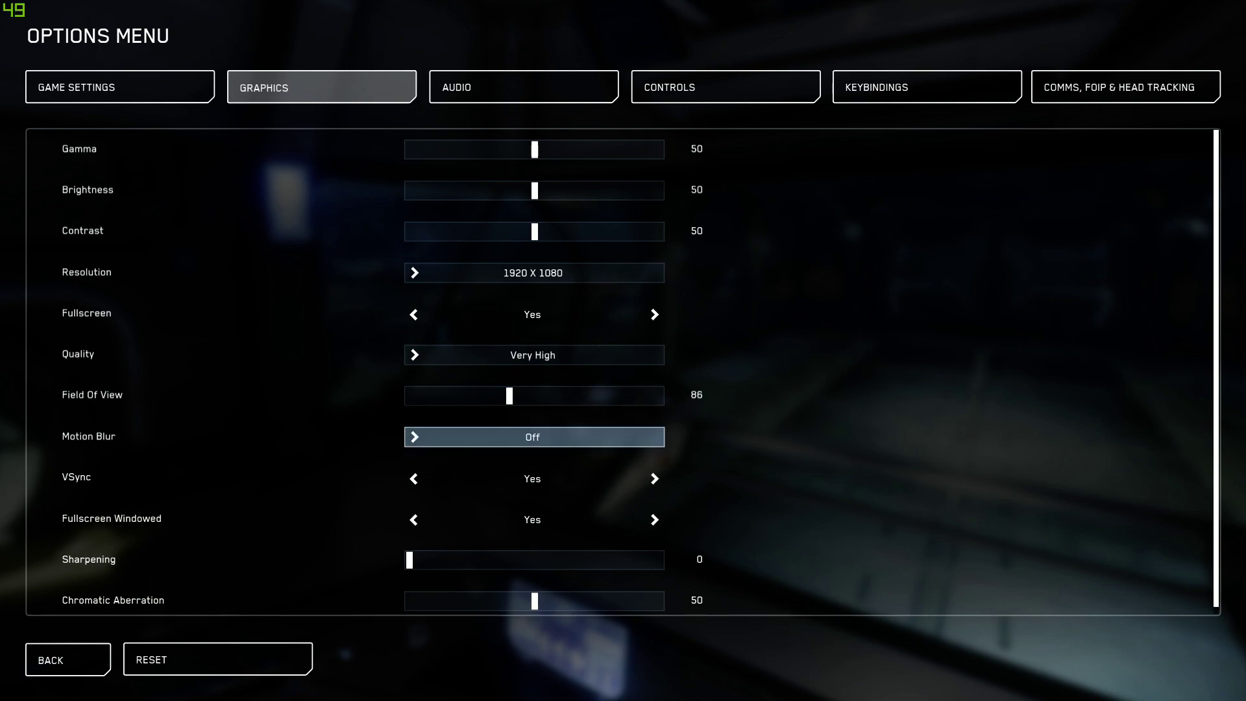
pyautogui.click(532, 437)
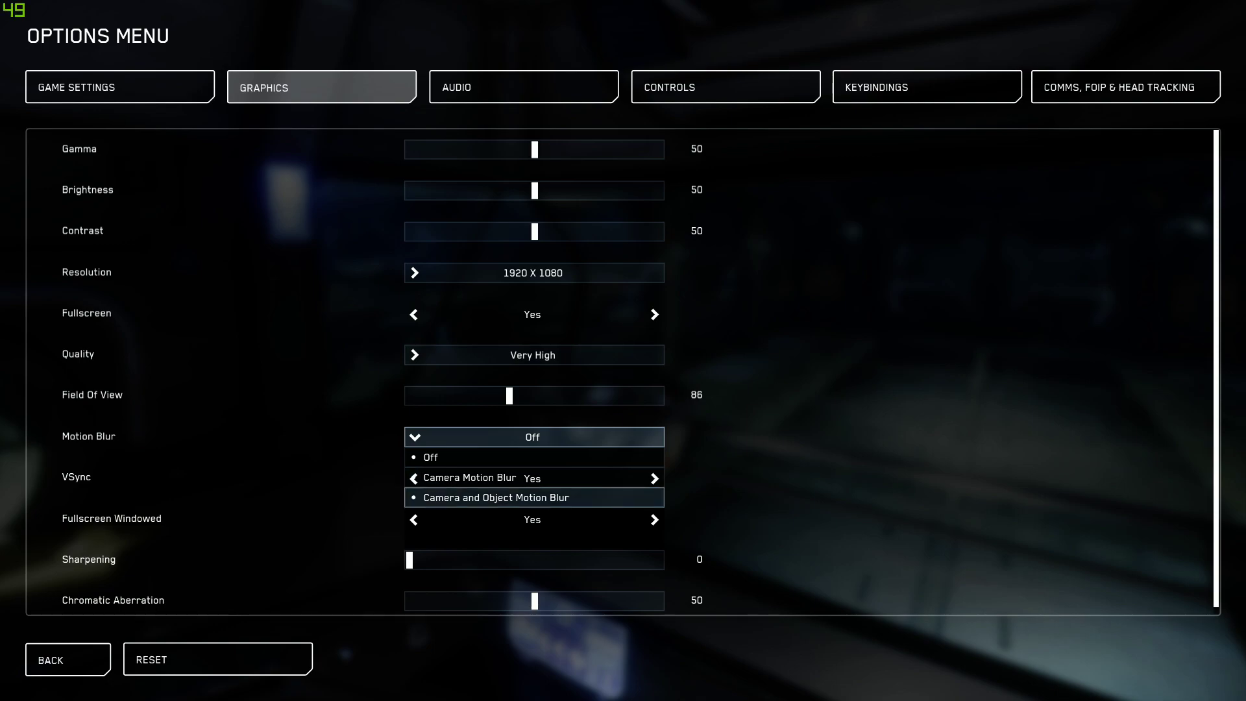
# Try Camera and Object Motion Blur, then return Motion Blur to Off and move down past VSync.
pyautogui.press('Return')
pyautogui.press('Return')
pyautogui.press('Up')
pyautogui.press('Up')
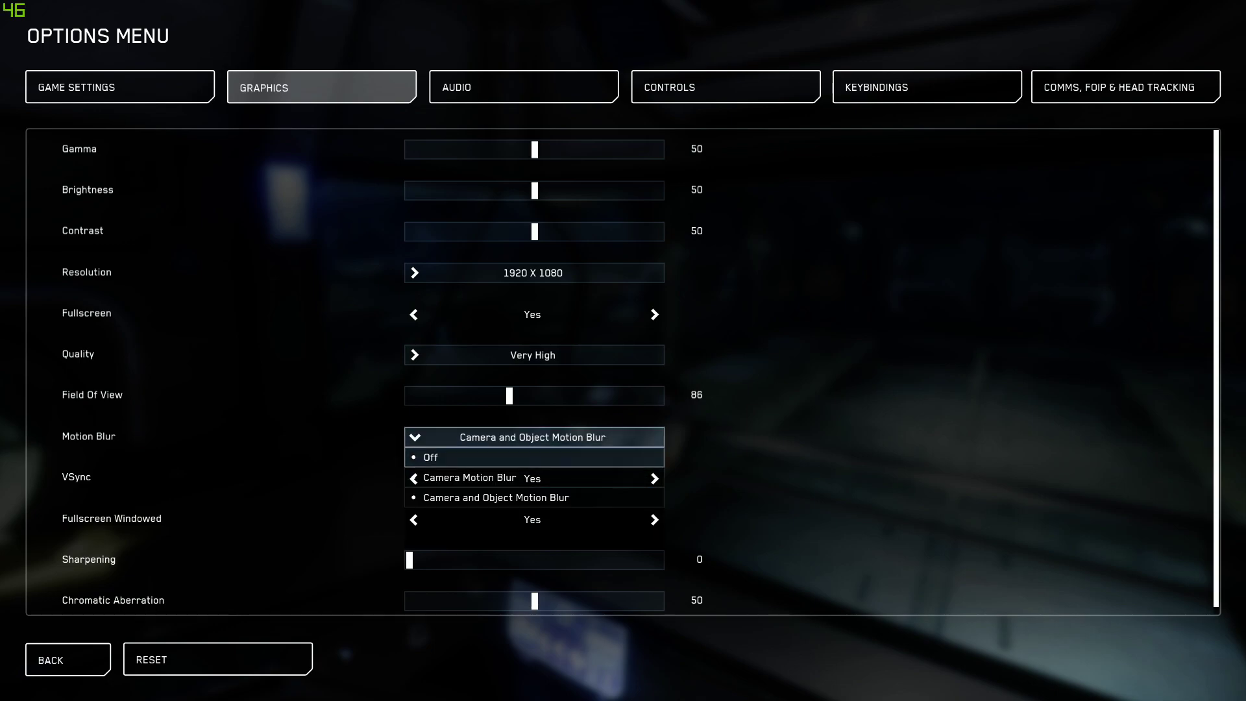
pyautogui.press('Return')
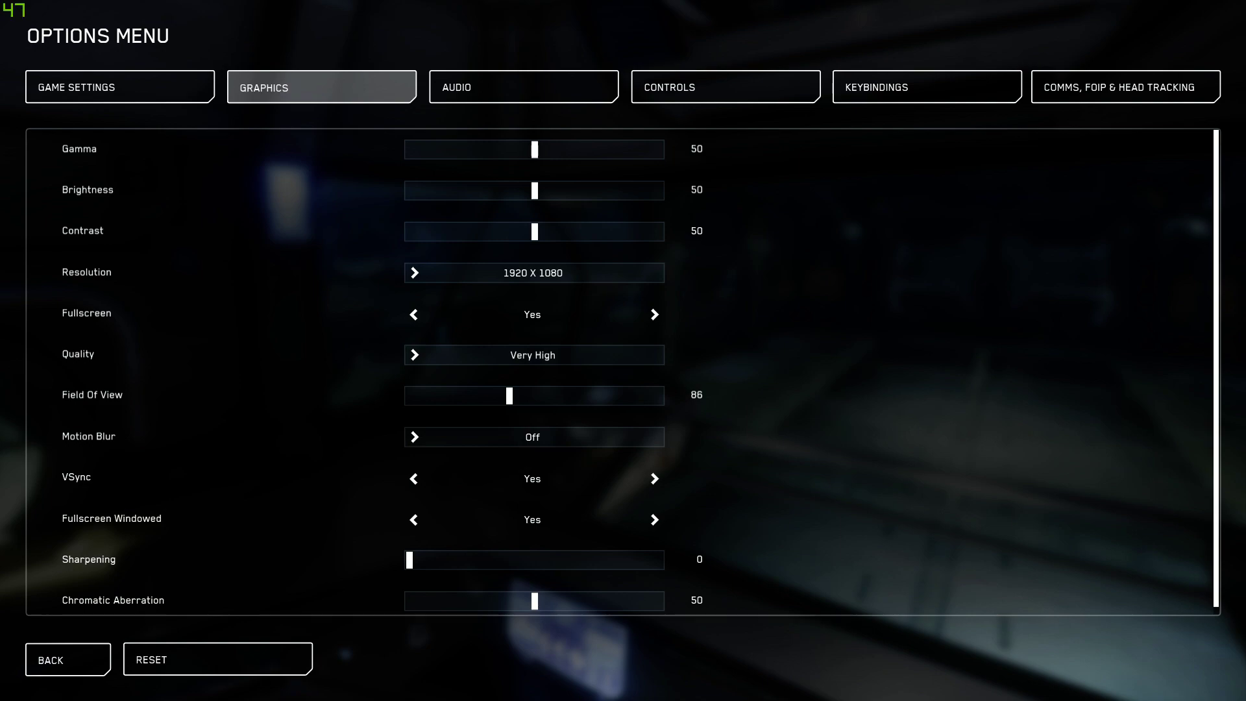
pyautogui.press('Down')
pyautogui.scroll(-1, 413, 520)
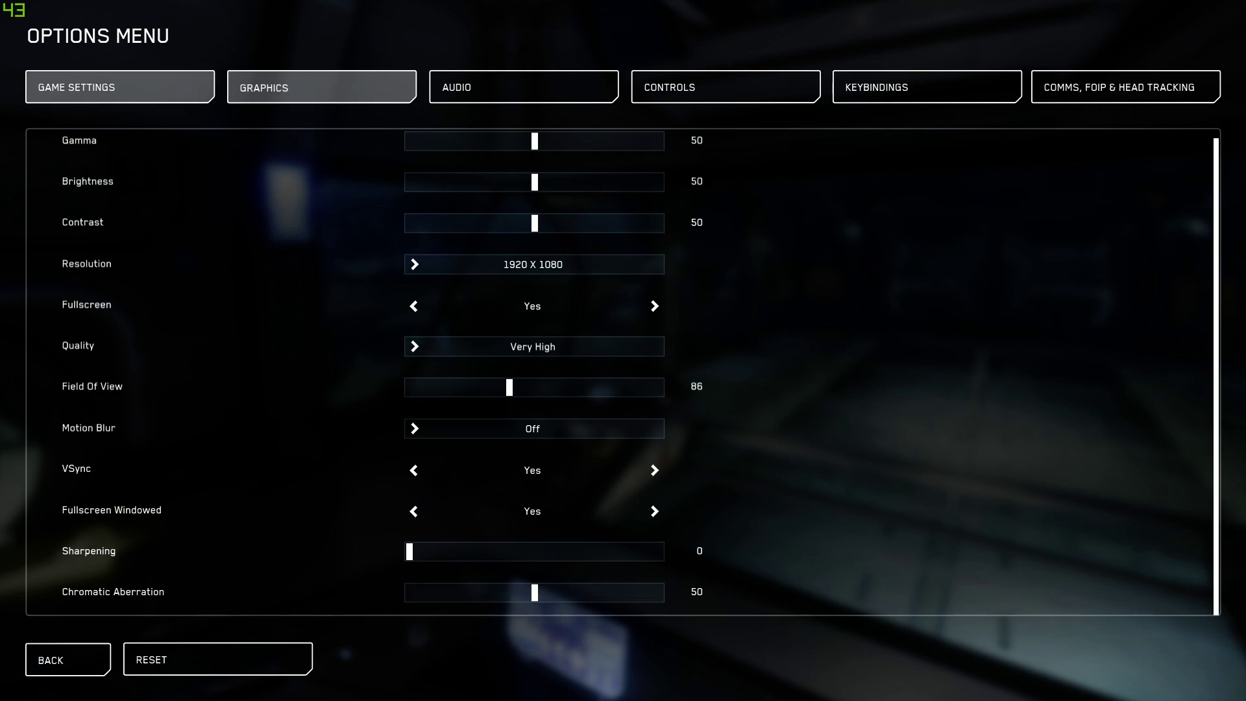
# Glance at the Game Settings list, then return to the Audio settings.
pyautogui.click(120, 87)
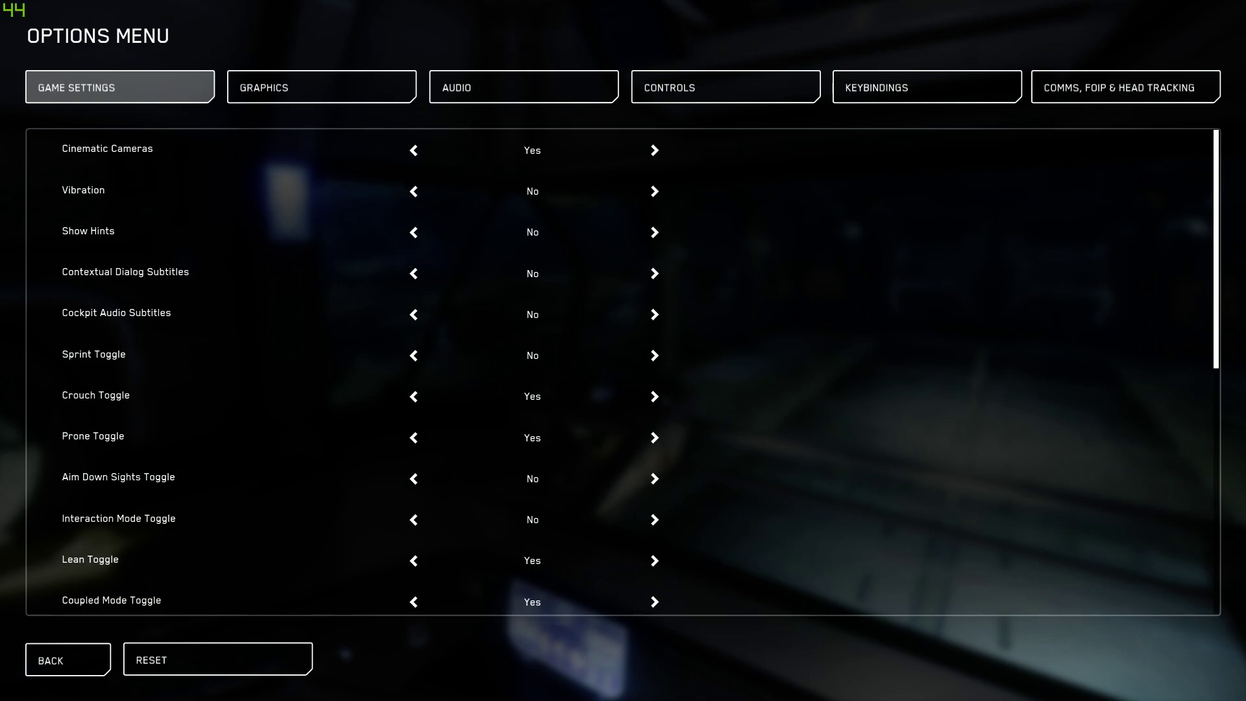
pyautogui.click(523, 87)
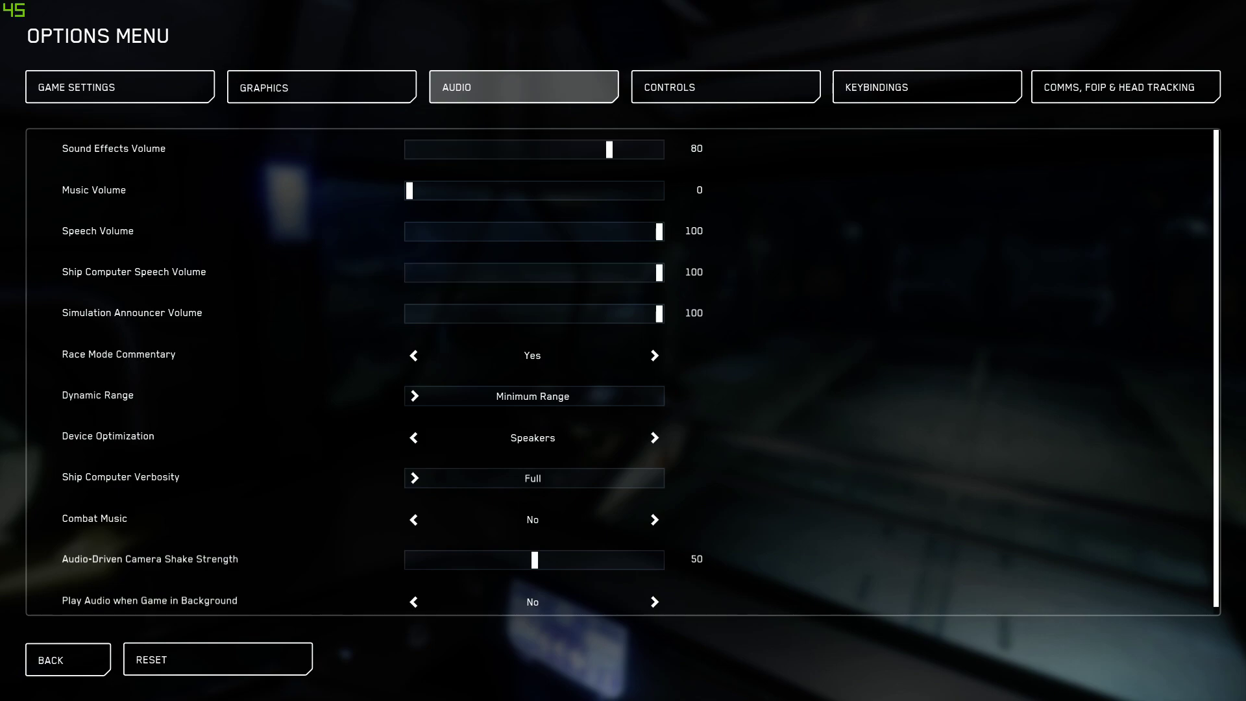
pyautogui.scroll(-1, 623, 372)
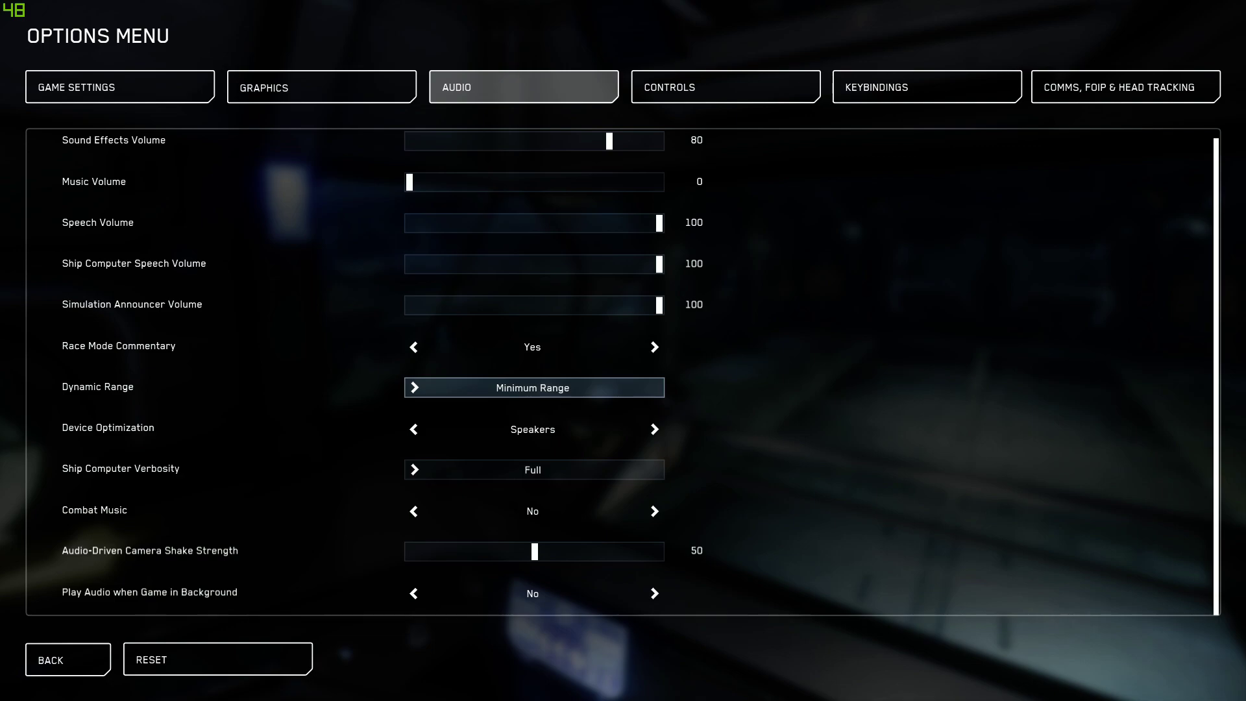
pyautogui.press('Return')
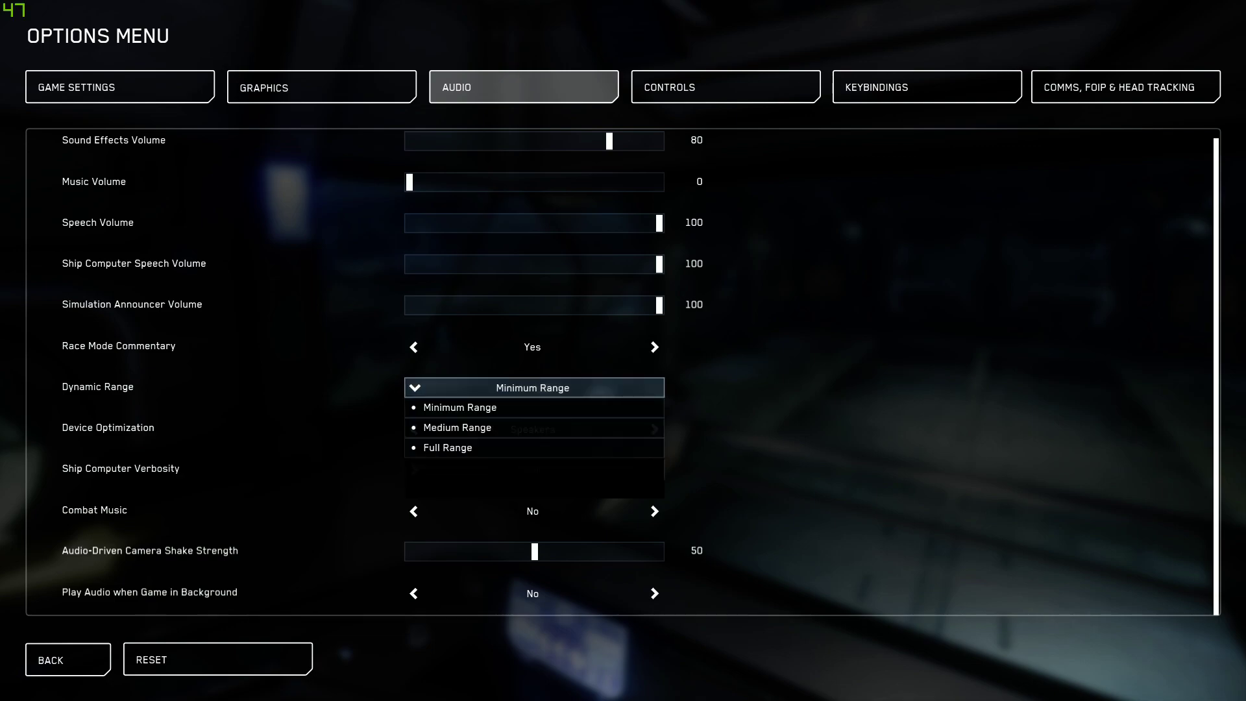
pyautogui.press('Down')
pyautogui.press('Down')
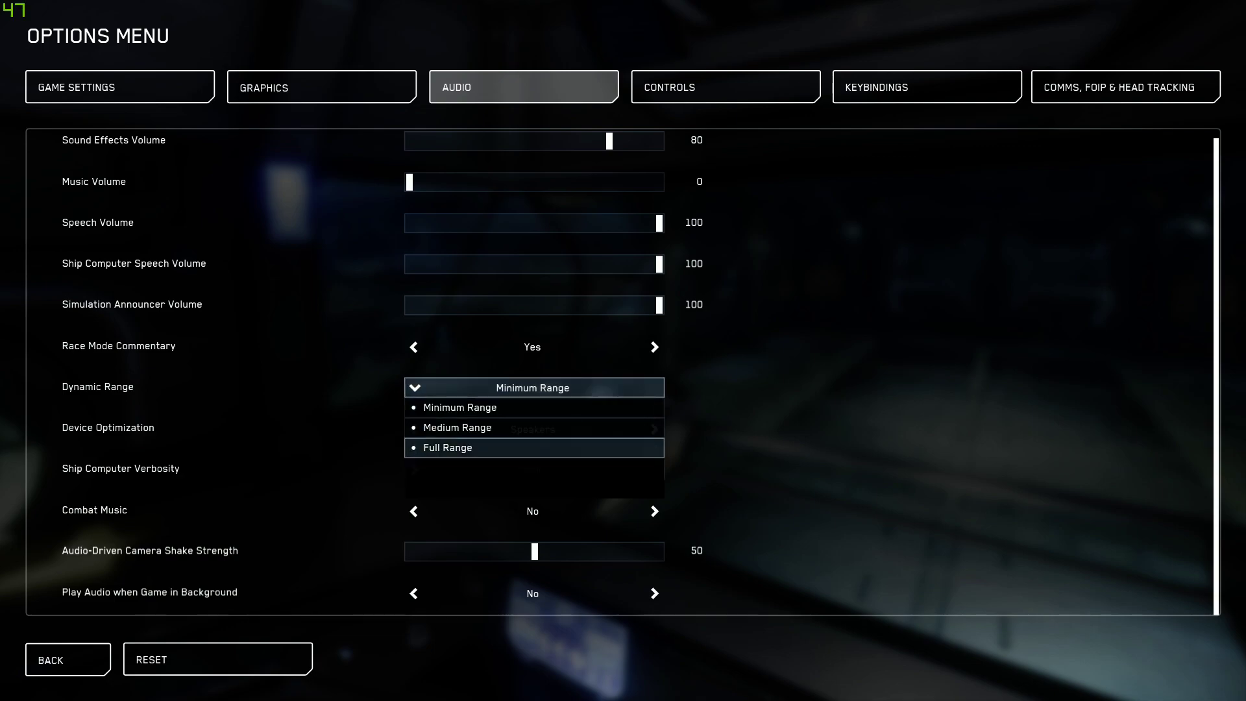
pyautogui.press('Escape')
pyautogui.press('Down')
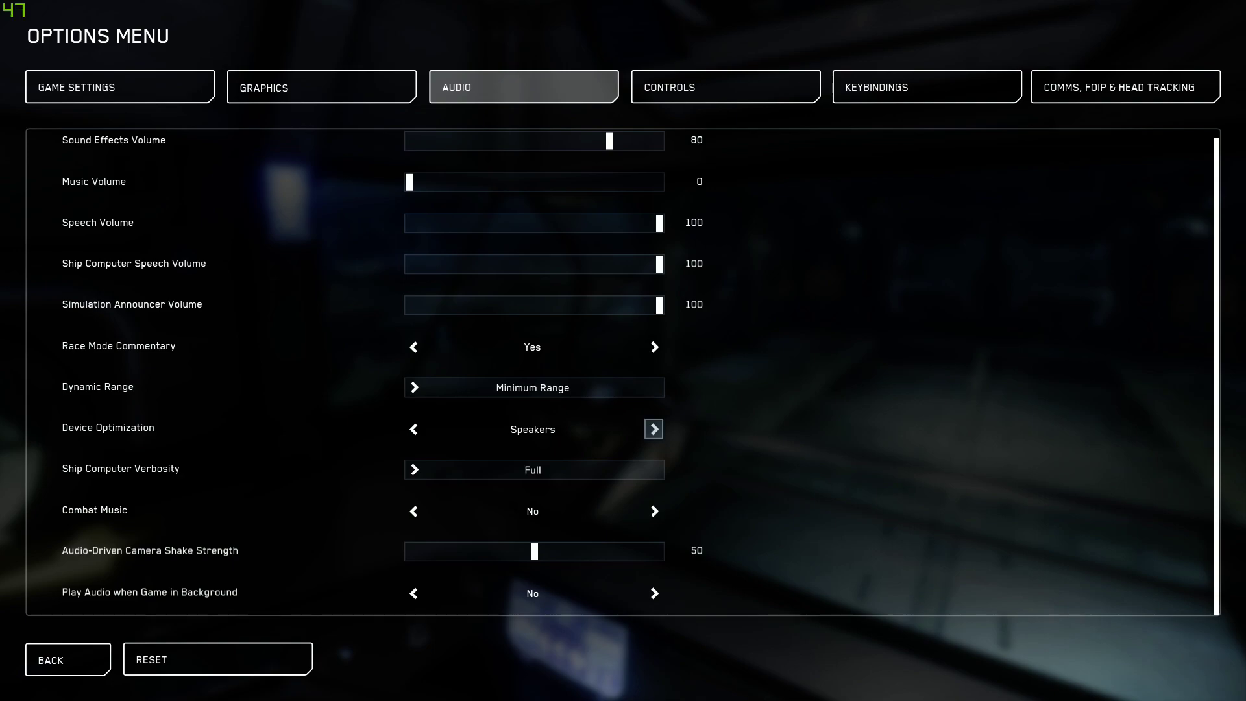
pyautogui.press('Right')
pyautogui.press('Left')
pyautogui.press('Down')
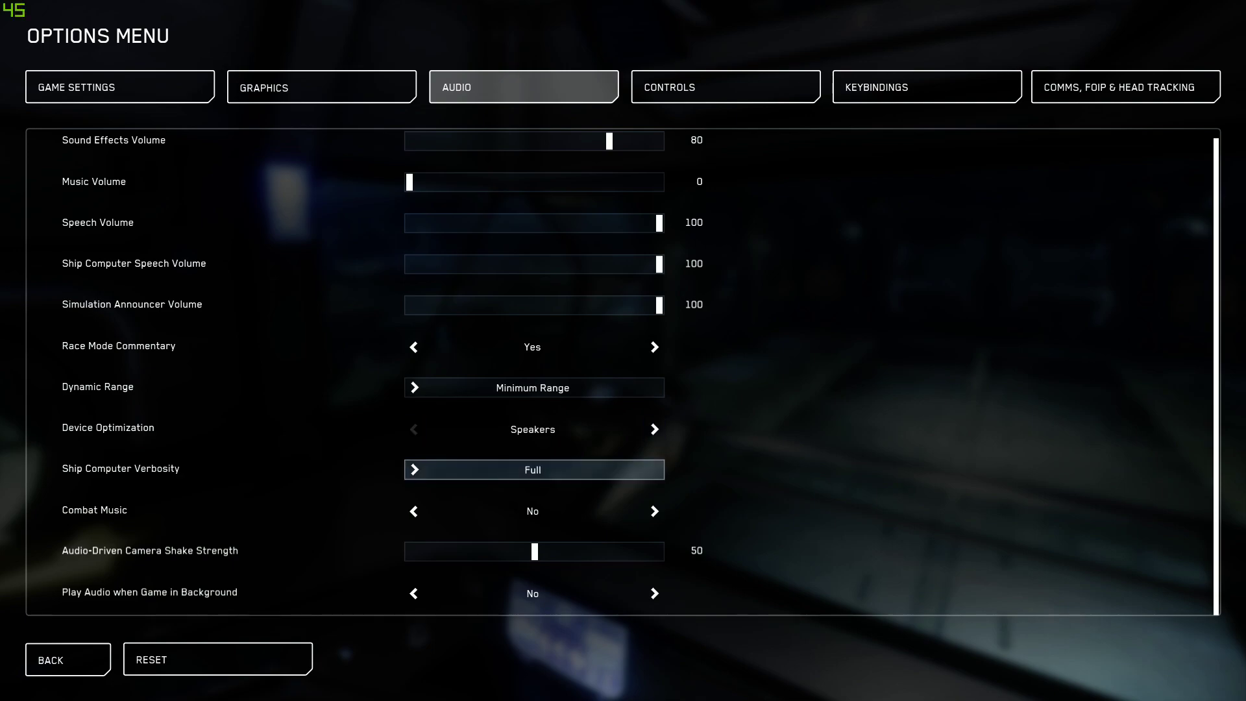
pyautogui.press('Down')
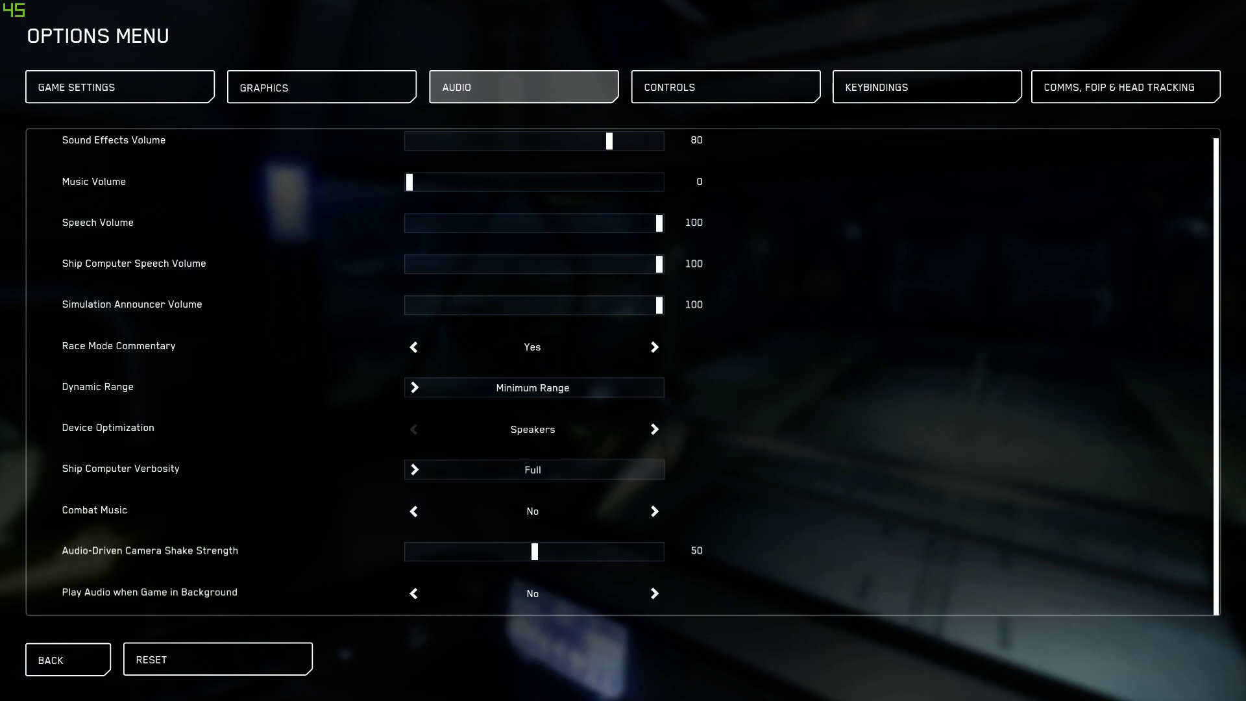
pyautogui.press('Down')
pyautogui.press('Down')
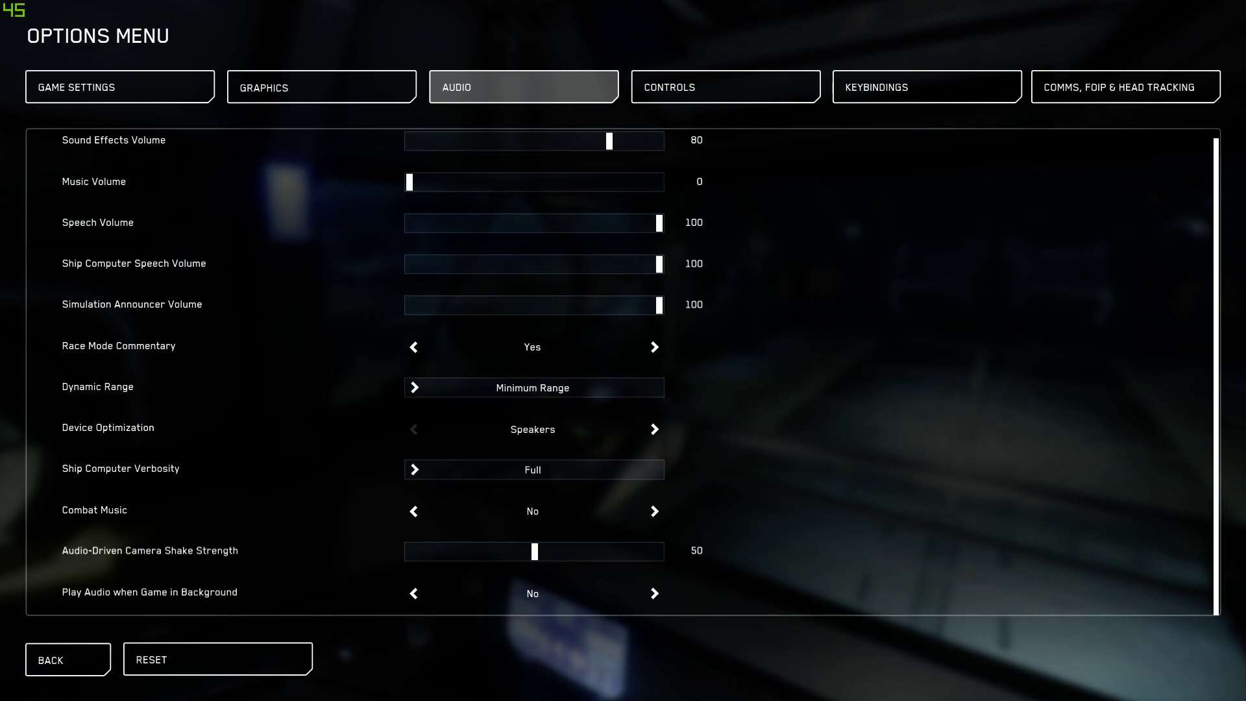